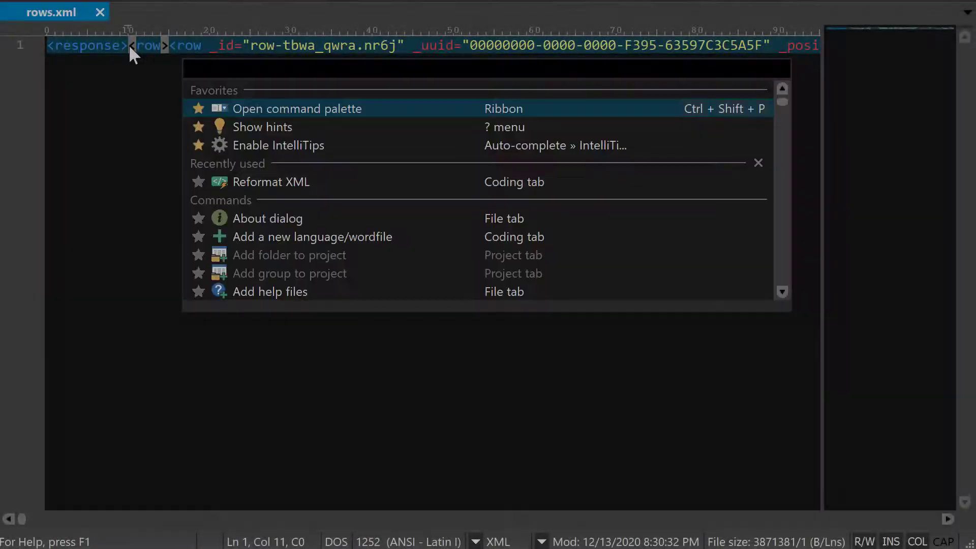
type("refor")
Reformat rows.xml into indented XML and delete the Bronx 2018-19 All Grades record (lines 73–86).
key("Down")
key("Down")
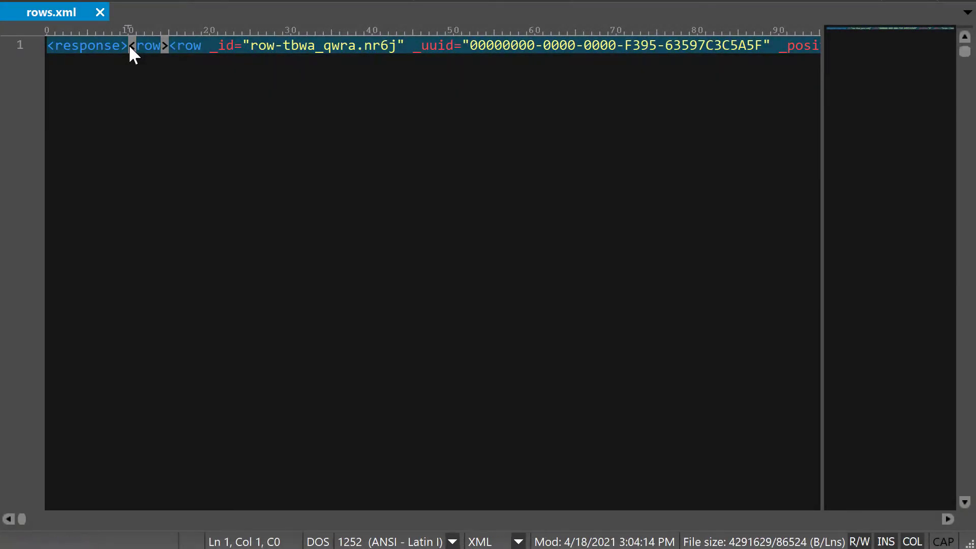
scroll(457, 149, "down", 5)
scroll(456, 149, "down", 6)
scroll(456, 149, "down", 10)
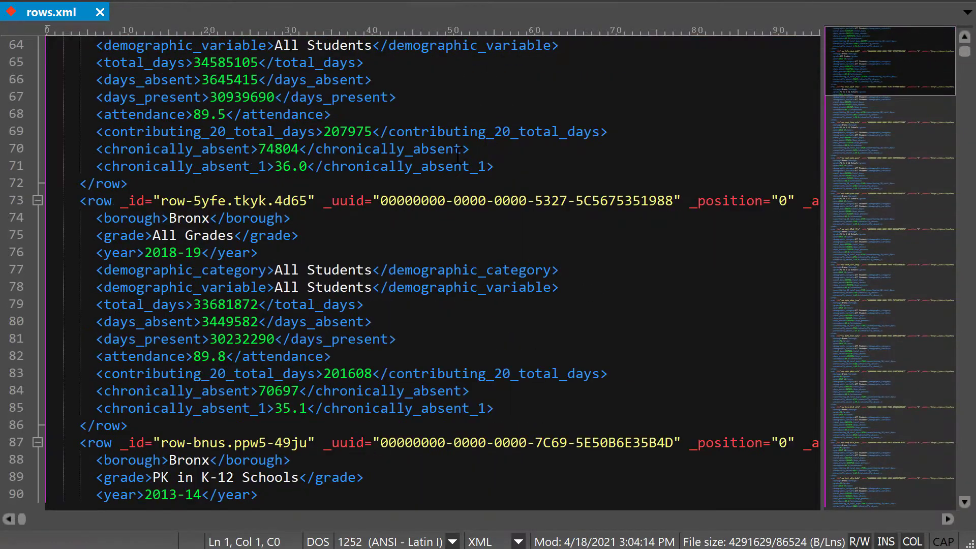
scroll(457, 149, "down", 1)
left_click_drag(12, 153, 12, 402)
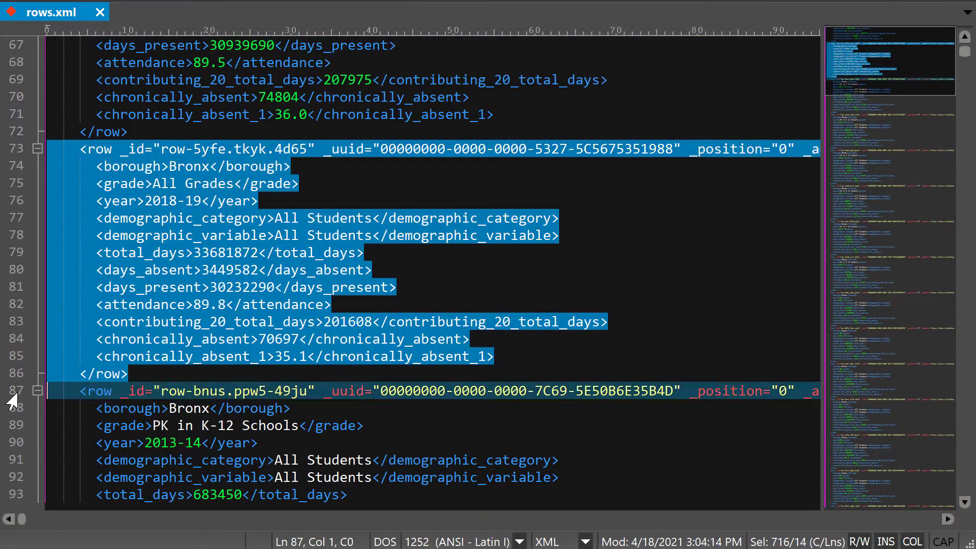
key("Delete")
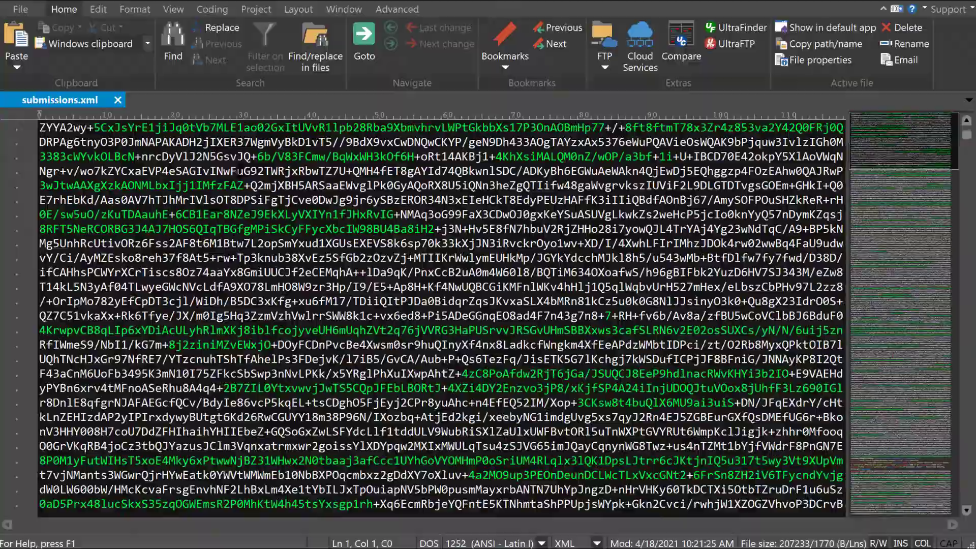
scroll(241, 170, "down", 4)
scroll(242, 171, "down", 4)
scroll(242, 170, "down", 4)
scroll(241, 171, "down", 4)
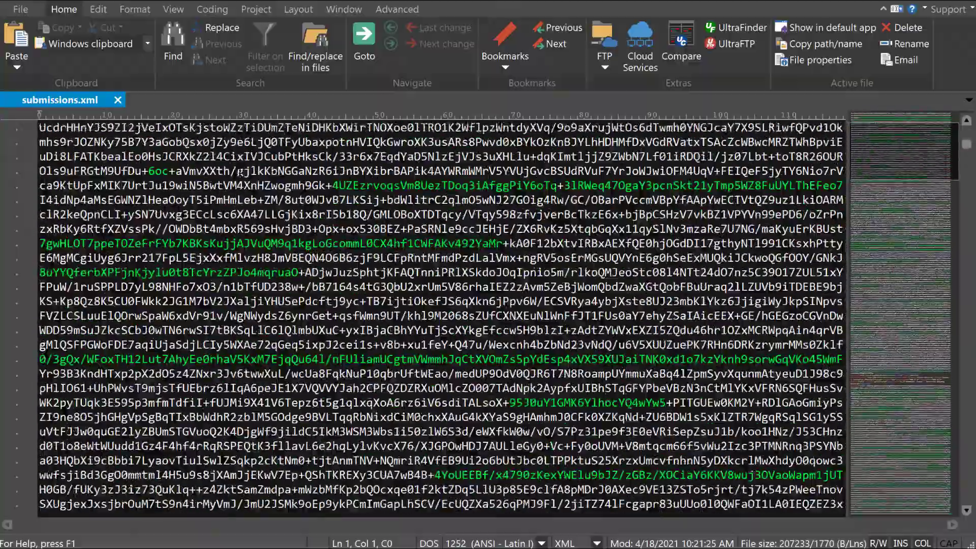
scroll(241, 171, "down", 3)
scroll(242, 171, "down", 3)
scroll(242, 171, "down", 3)
scroll(242, 170, "down", 3)
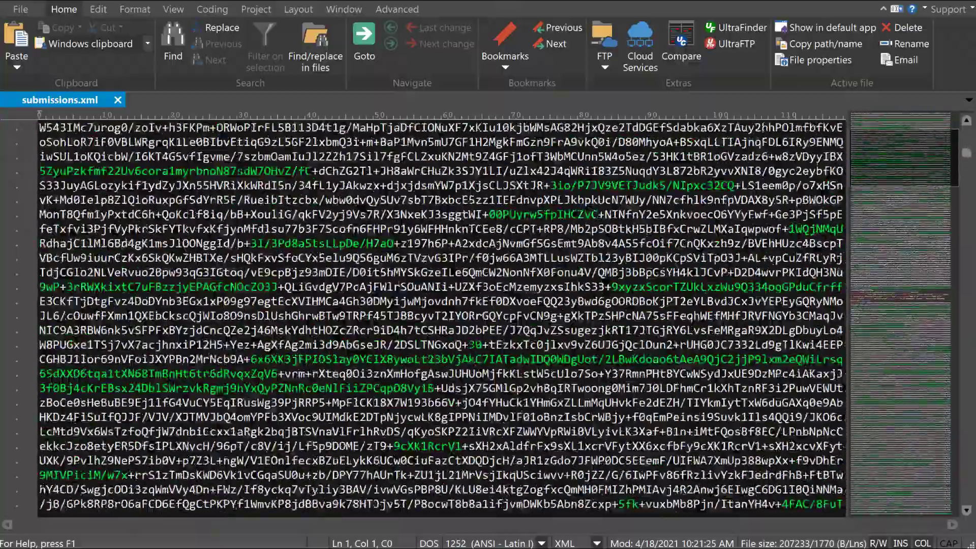
scroll(242, 172, "down", 3)
scroll(242, 171, "down", 3)
scroll(241, 170, "down", 3)
scroll(241, 171, "down", 3)
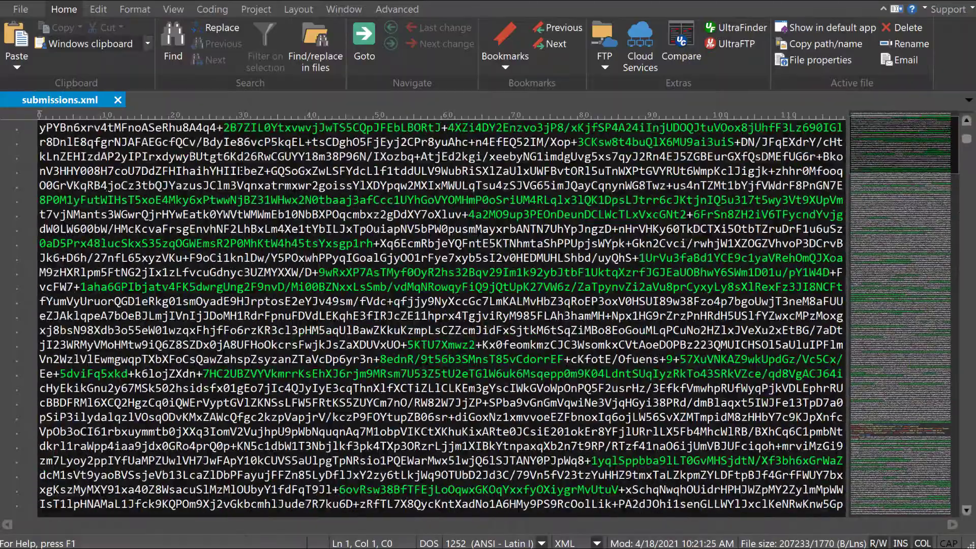
scroll(241, 170, "up", 10)
scroll(242, 171, "up", 3)
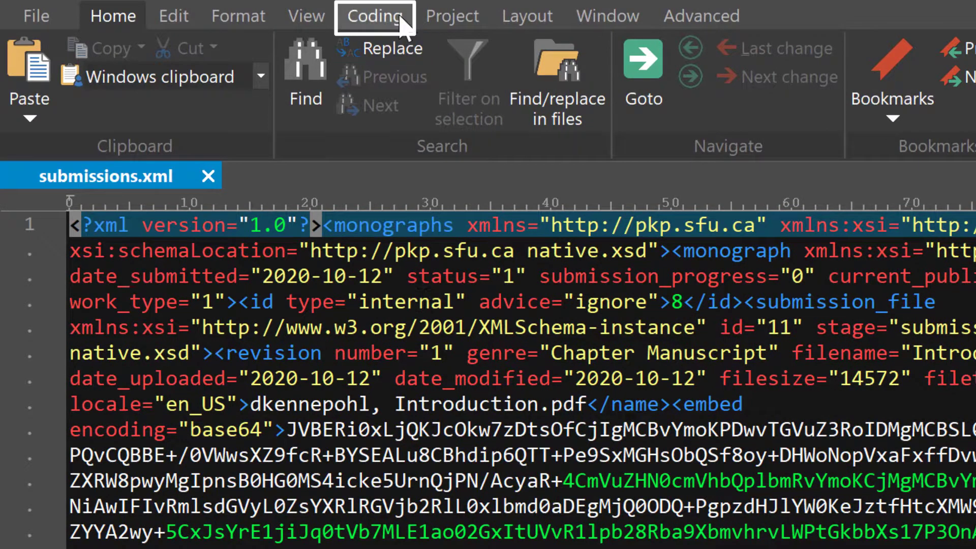
Reformat submissions.xml into indented XML with the Coding tab's XML > Reformat XML.
left_click(367, 17)
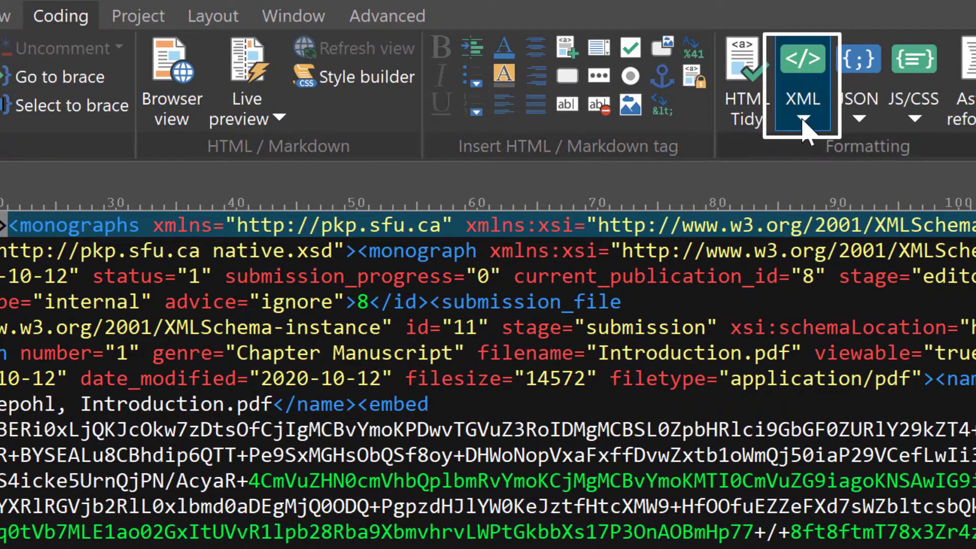
left_click(804, 122)
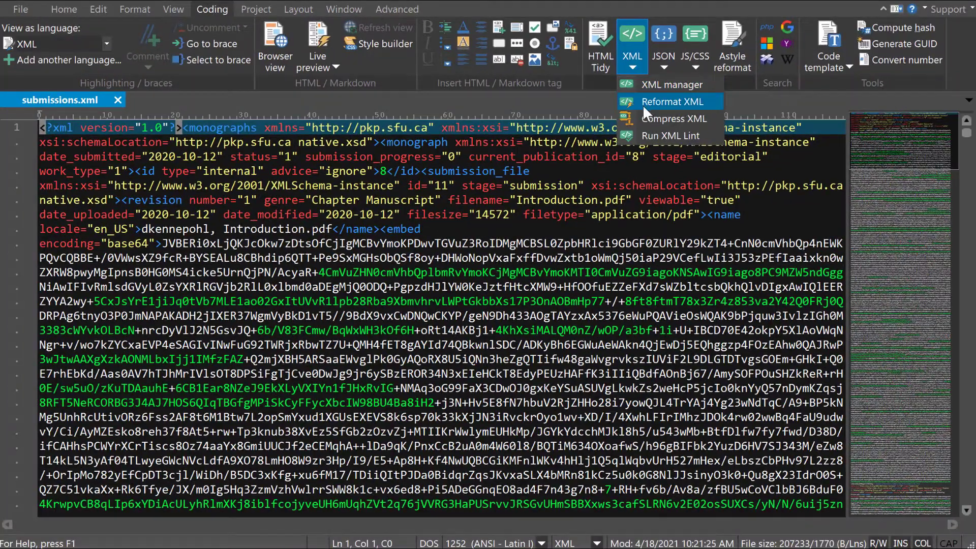
left_click(642, 104)
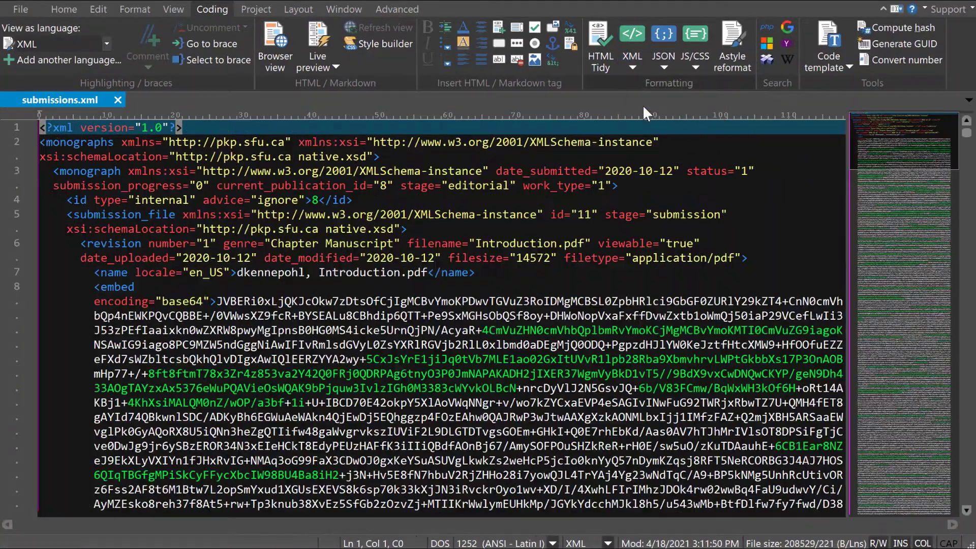
scroll(442, 312, "down", 2)
Fold the Introduction, Chapter 1, Chapter 2 and Chapter 3 revision blocks.
left_click(31, 170)
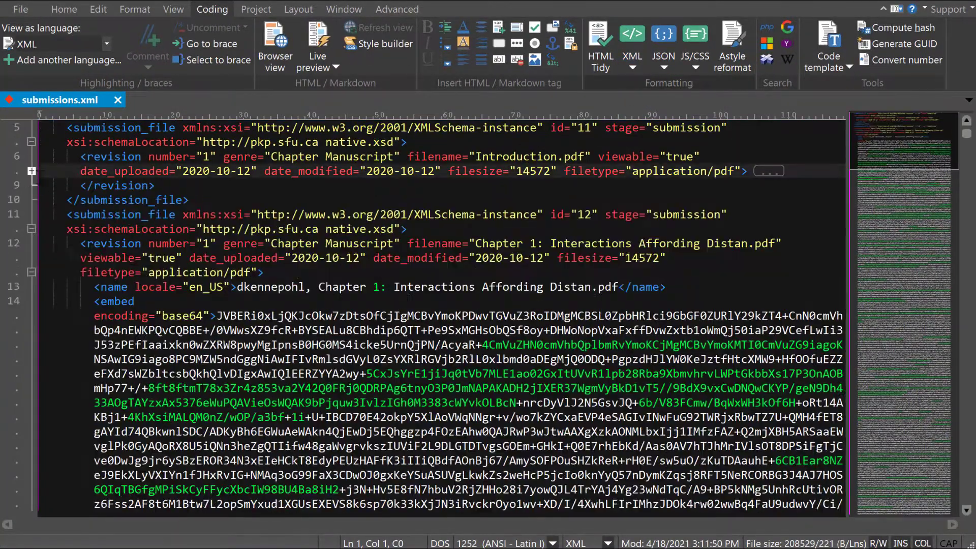
scroll(32, 176, "down", 2)
left_click(31, 186)
scroll(31, 198, "down", 1)
left_click(31, 244)
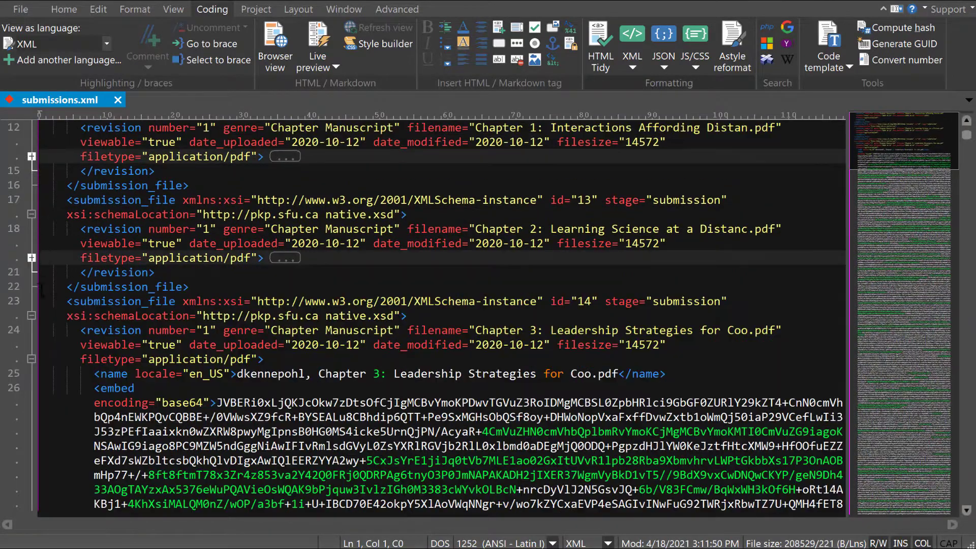
left_click(31, 356)
scroll(34, 358, "down", 3)
scroll(34, 358, "up", 5)
scroll(443, 313, "up", 3)
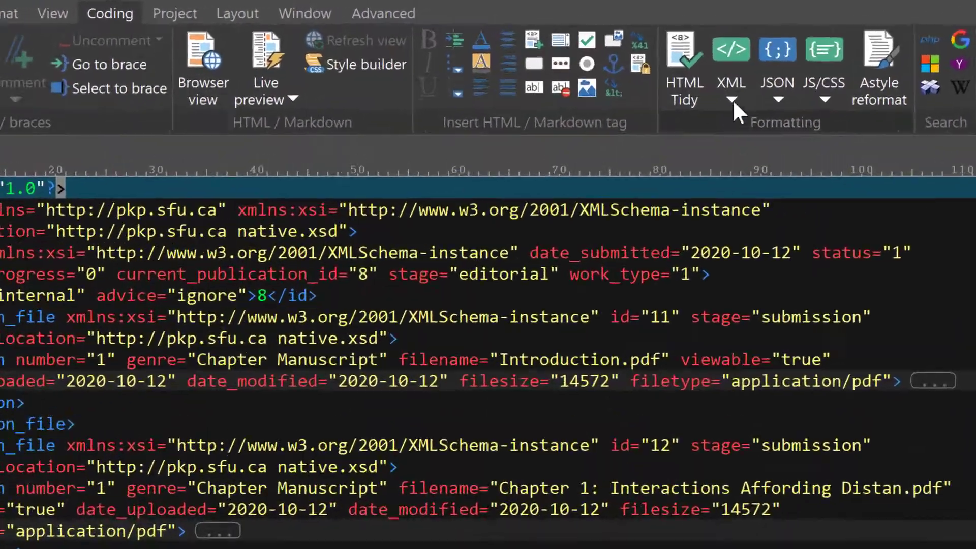
left_click(632, 67)
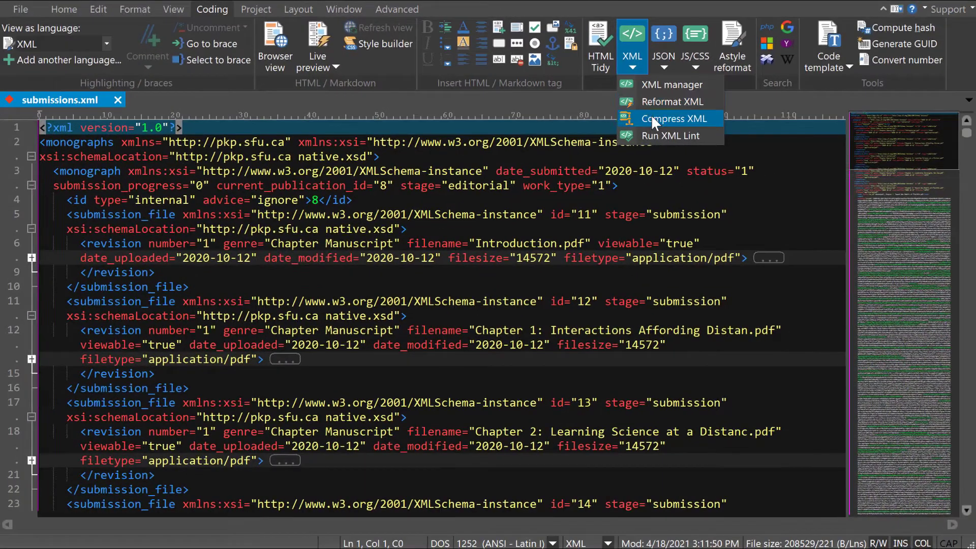
Apply Compress XML to submissions.xml from the XML dropdown.
left_click(651, 119)
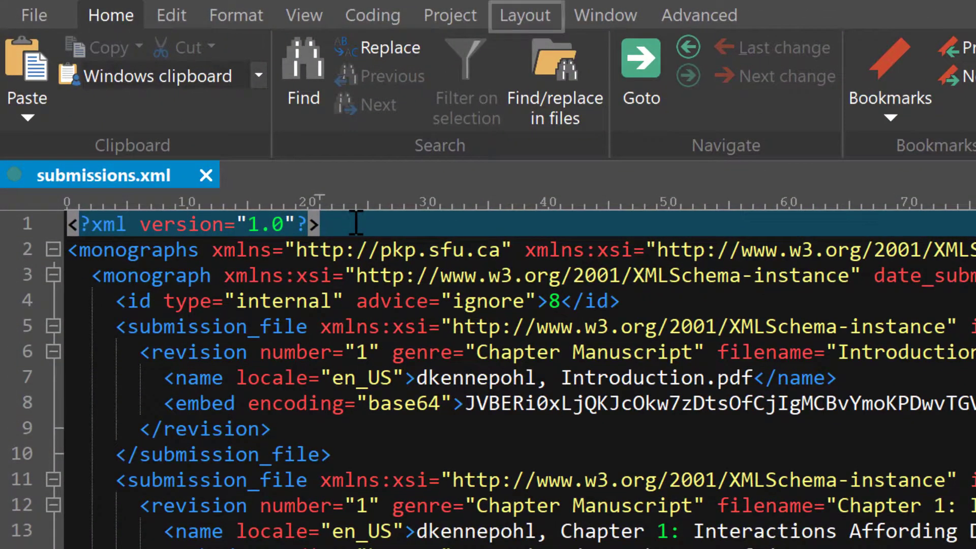
Show the XML manager panel and jump to the 'internet' name element on line 129.
left_click(524, 16)
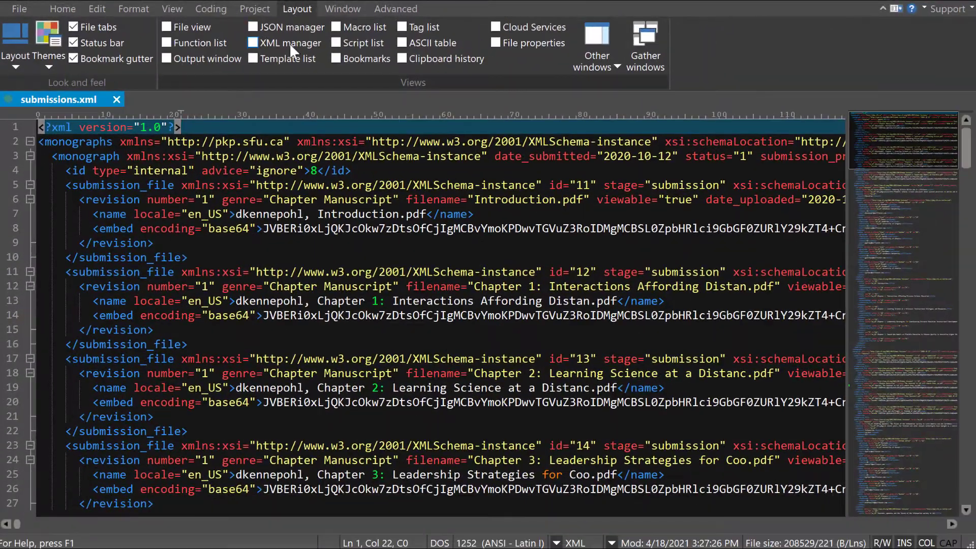
left_click(290, 44)
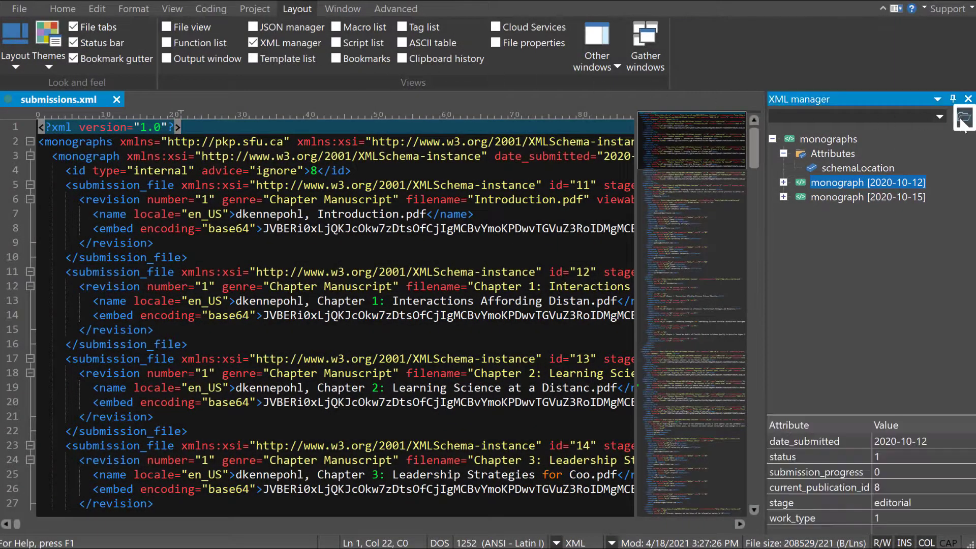
left_click(961, 120)
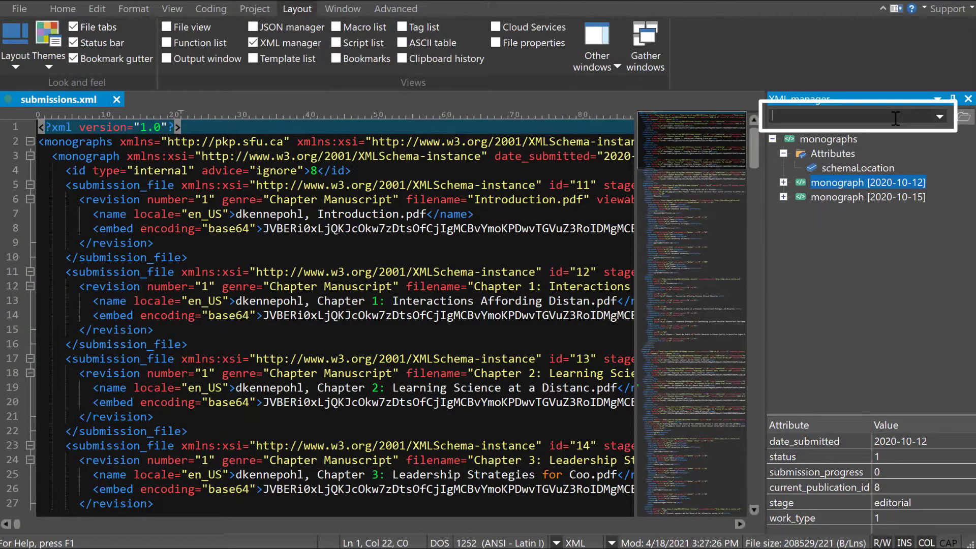
type("internet")
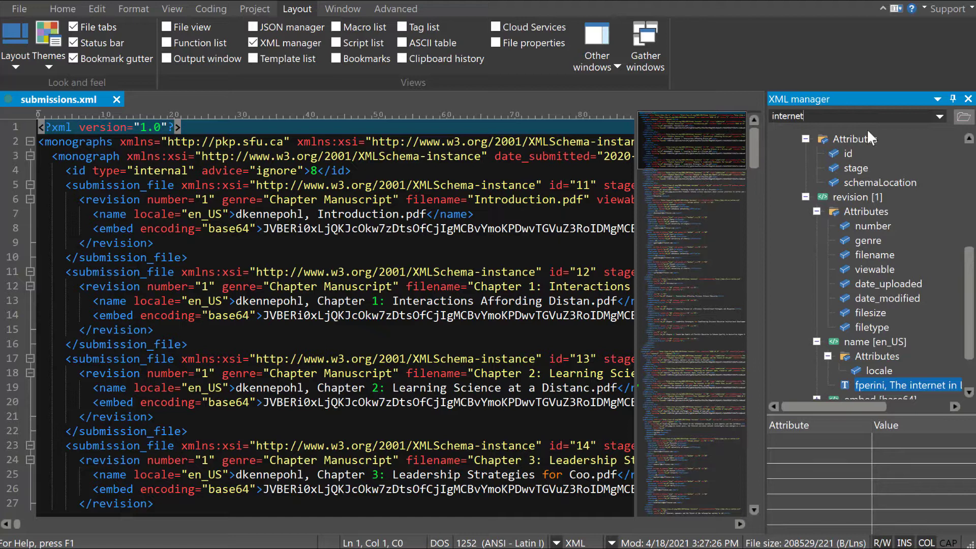
left_click(903, 385)
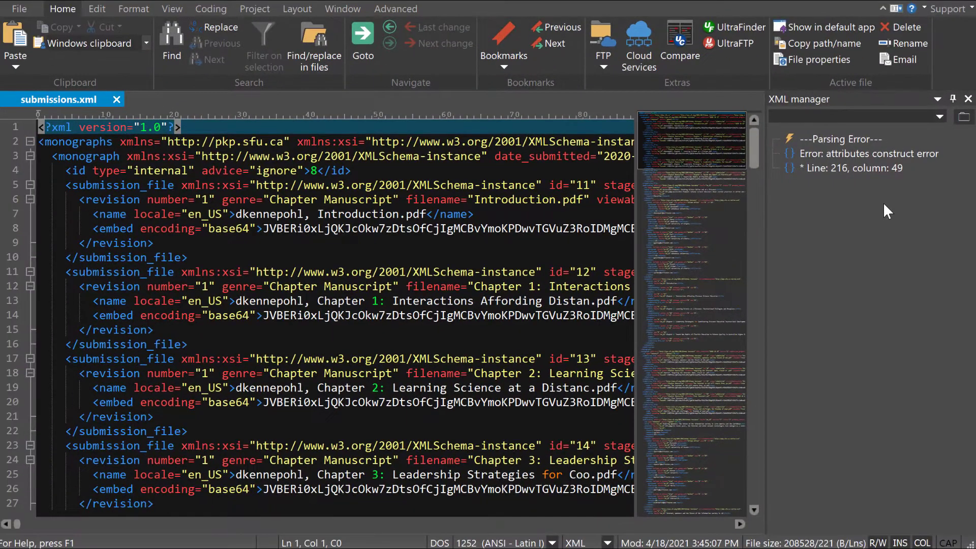
Jump to the line 216 parse error and add the missing closing quote after id="21".
double_click(862, 165)
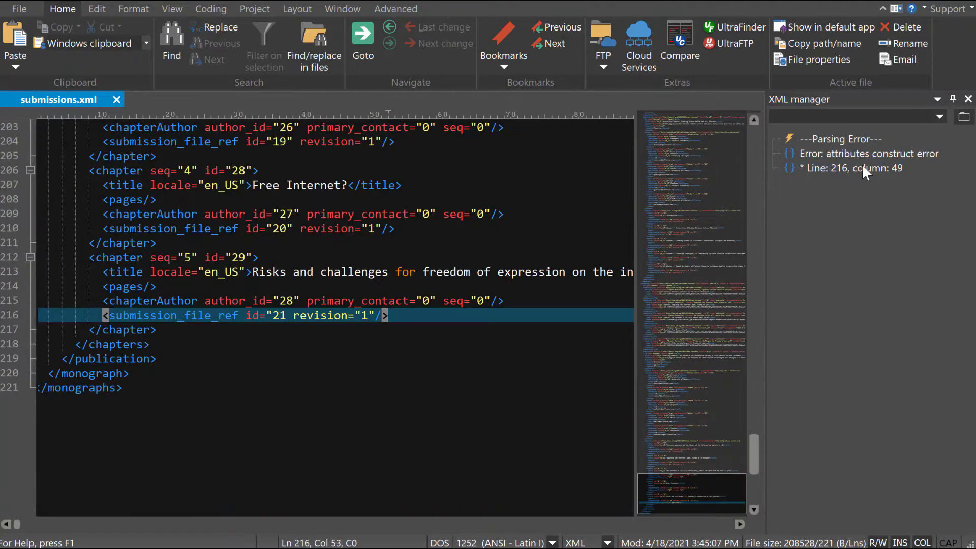
left_click(288, 316)
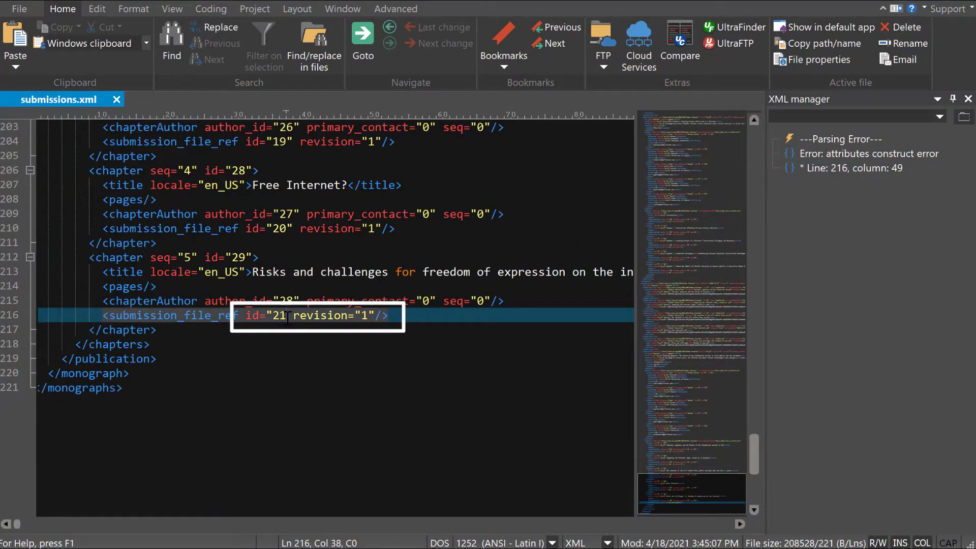
type("\"")
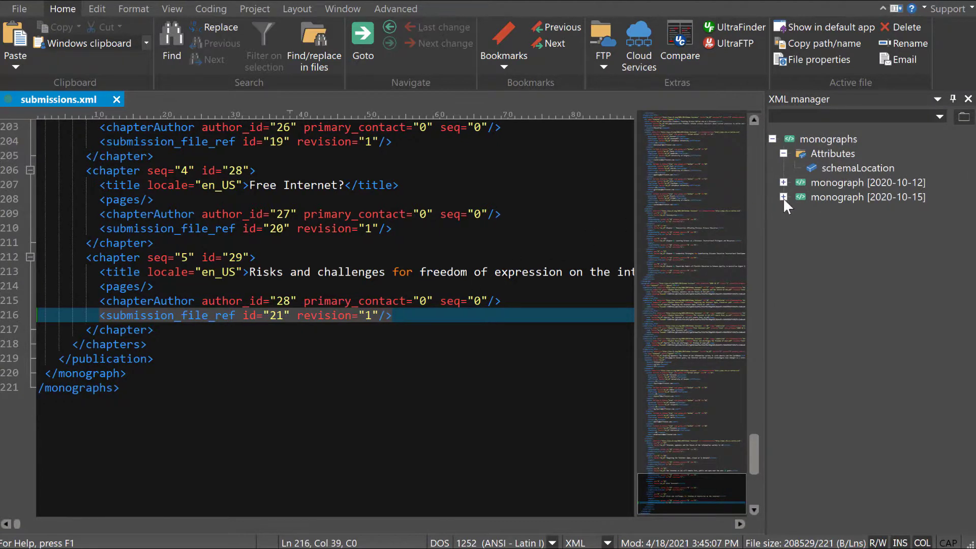
Expand monograph [2020-10-12] and move submission_file [11] down one place.
left_click(783, 182)
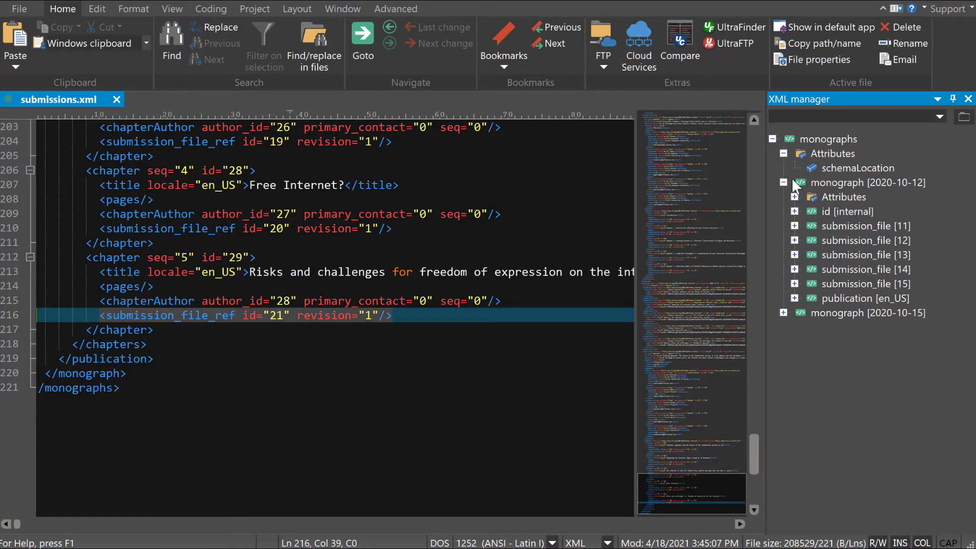
right_click(830, 228)
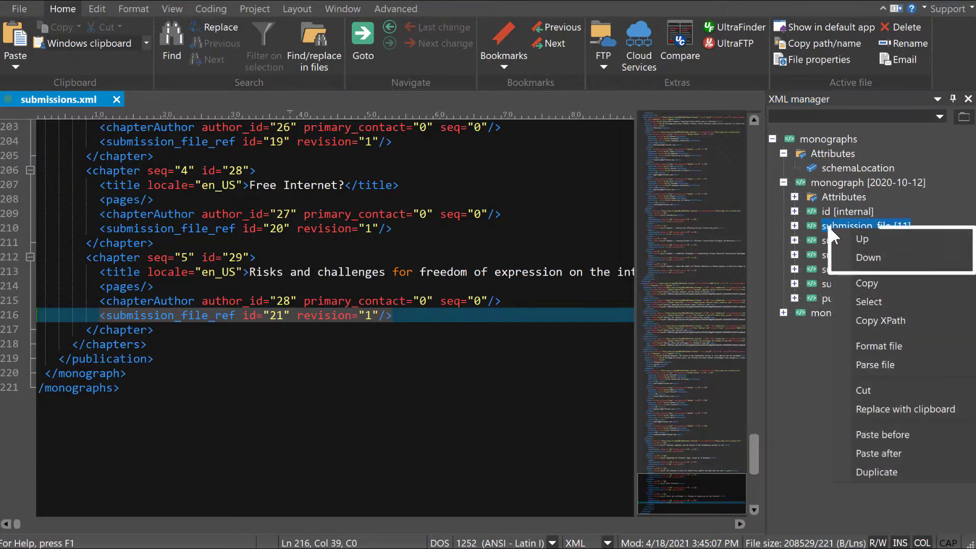
left_click(856, 254)
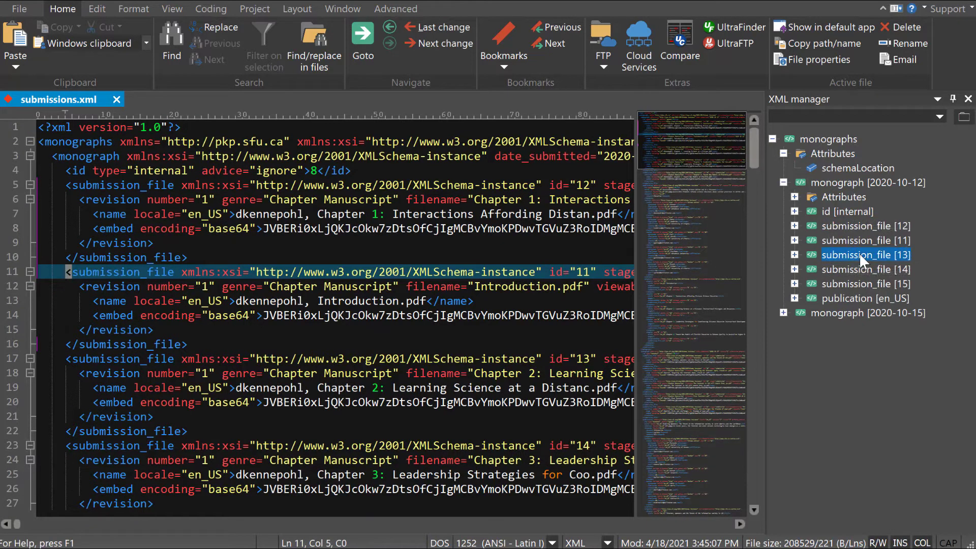
Cut submission_file [13] and paste it before submission_file [12].
right_click(859, 252)
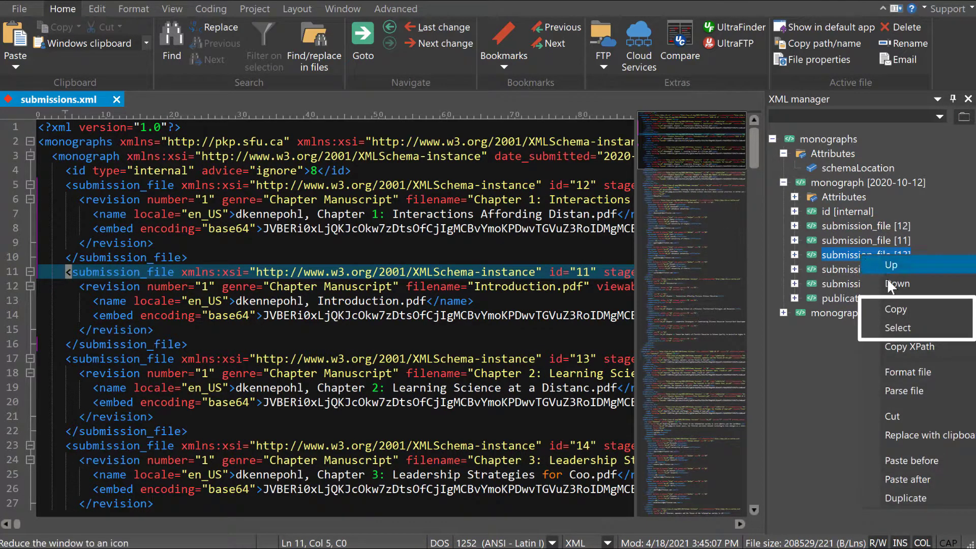
left_click(905, 328)
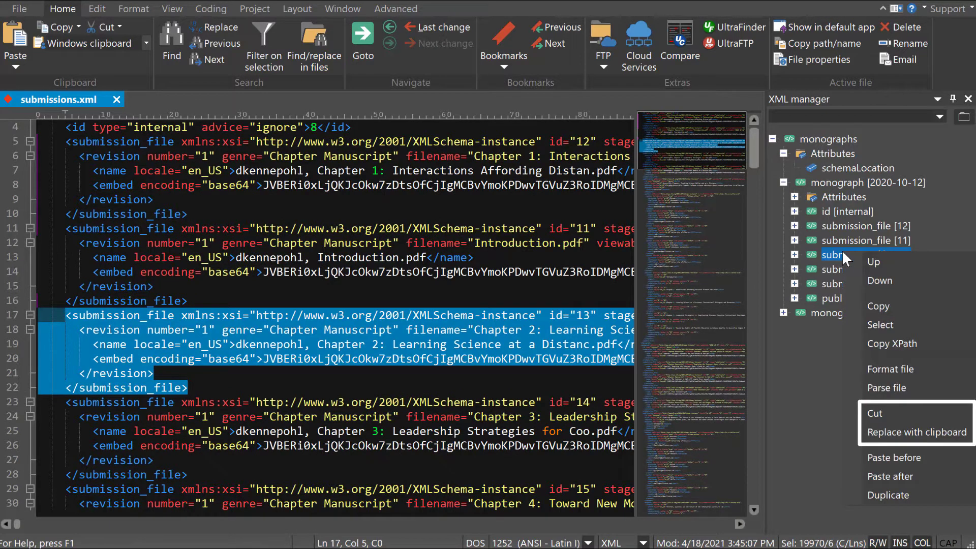
left_click(922, 413)
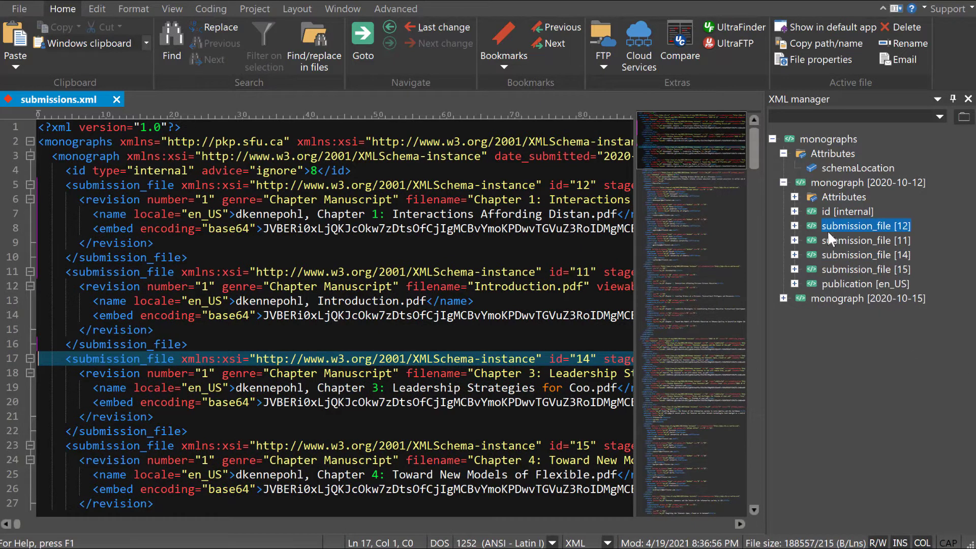
right_click(814, 223)
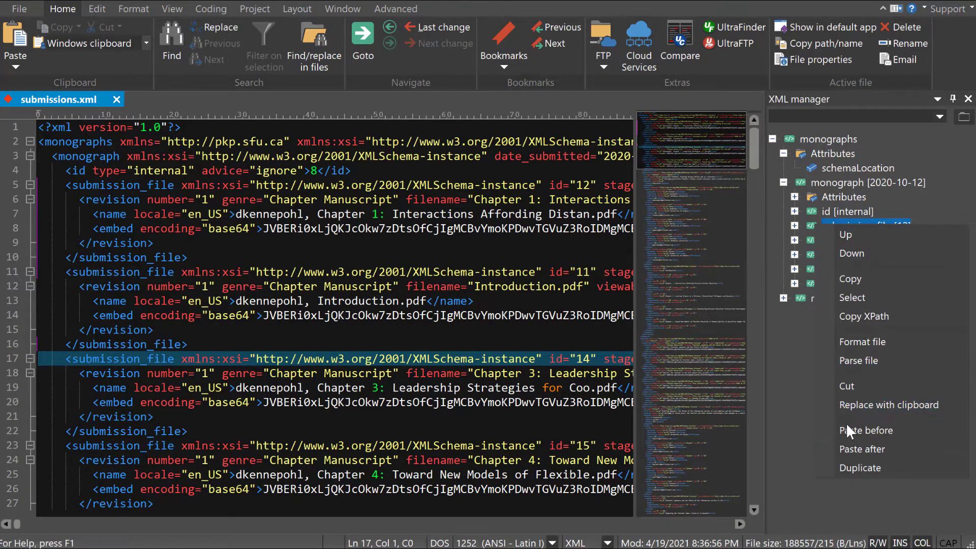
left_click(877, 427)
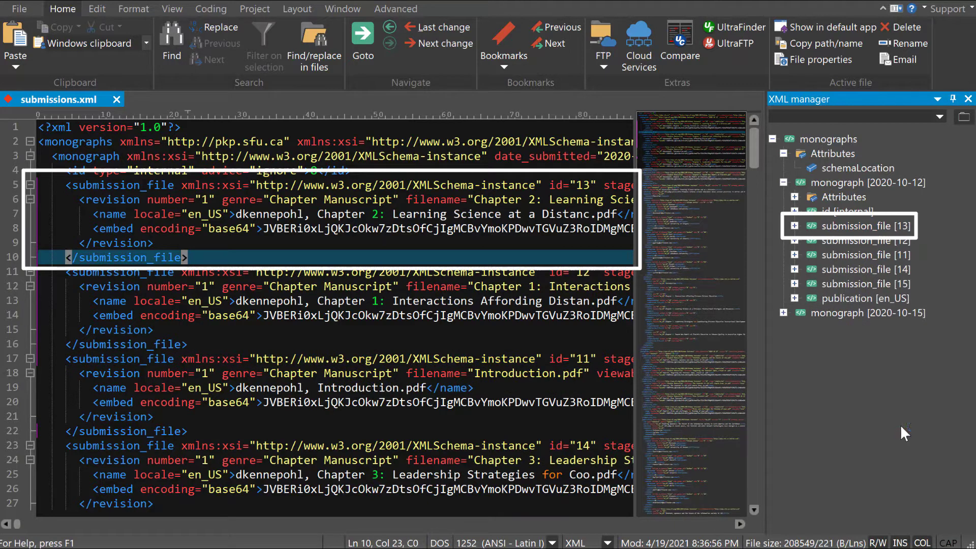
Paste the revision node's XPath into a new document, then format submissions.xml from the monographs node.
left_click(795, 226)
right_click(833, 294)
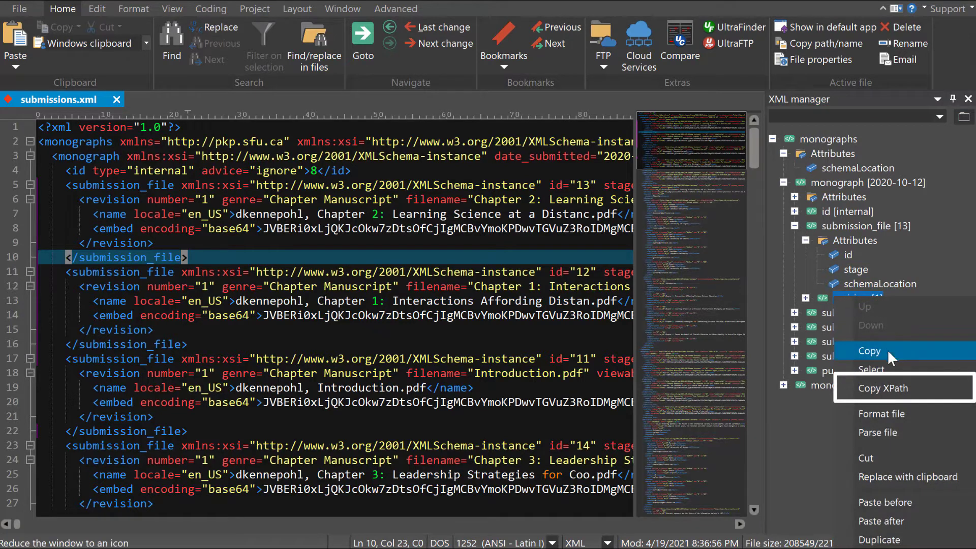
left_click(899, 386)
key("ctrl+n")
type("/monographs/monograph/submission_file/revision")
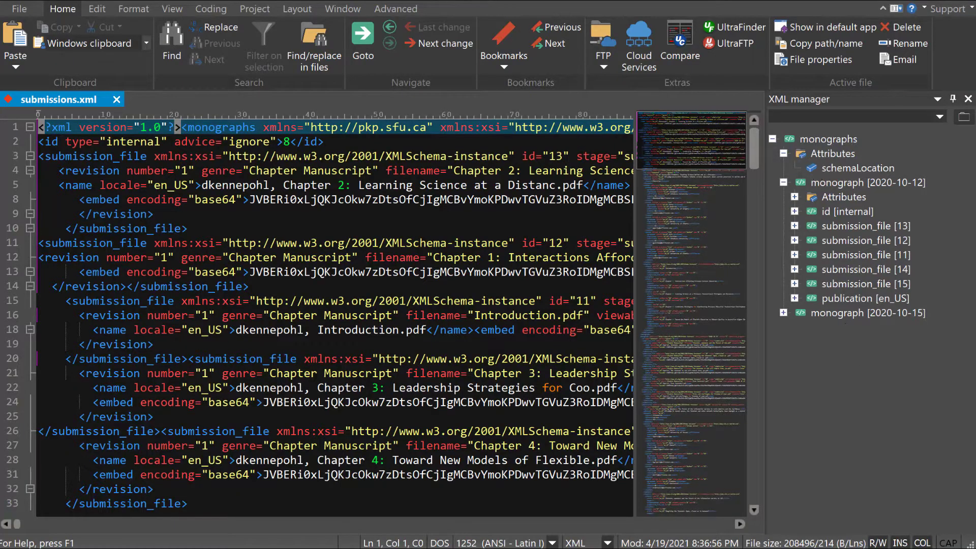
right_click(809, 139)
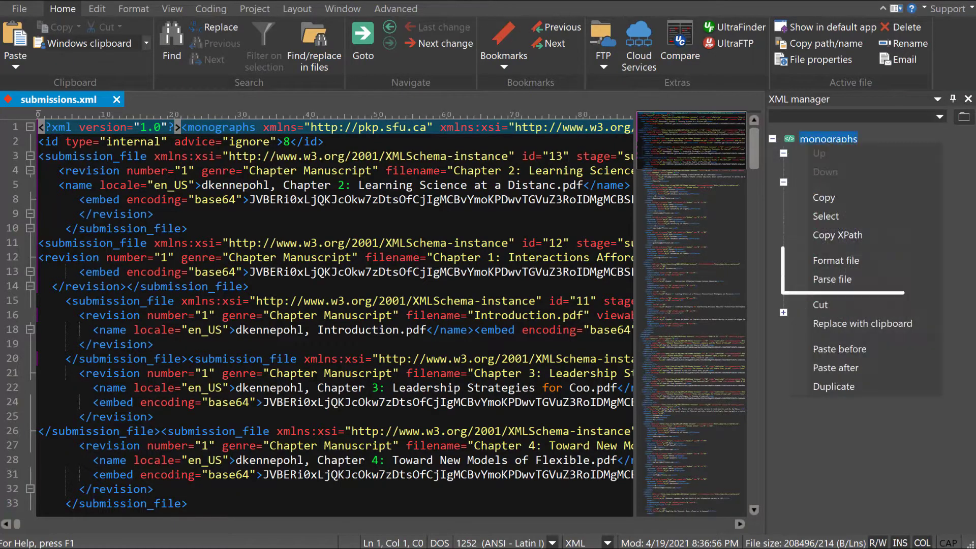
left_click(875, 260)
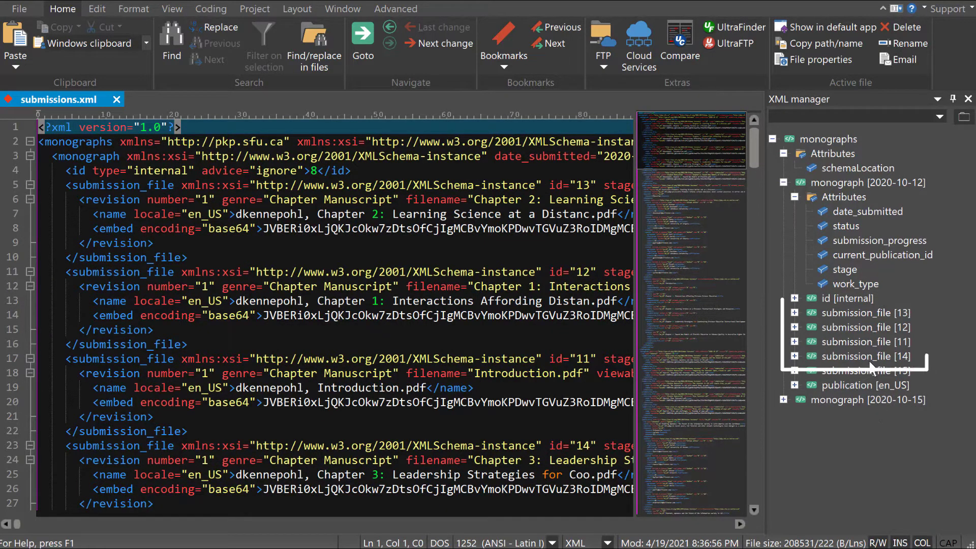
Drag submission_file [14] above submission_file [12] in the XML Manager tree.
left_click_drag(903, 355, 867, 317)
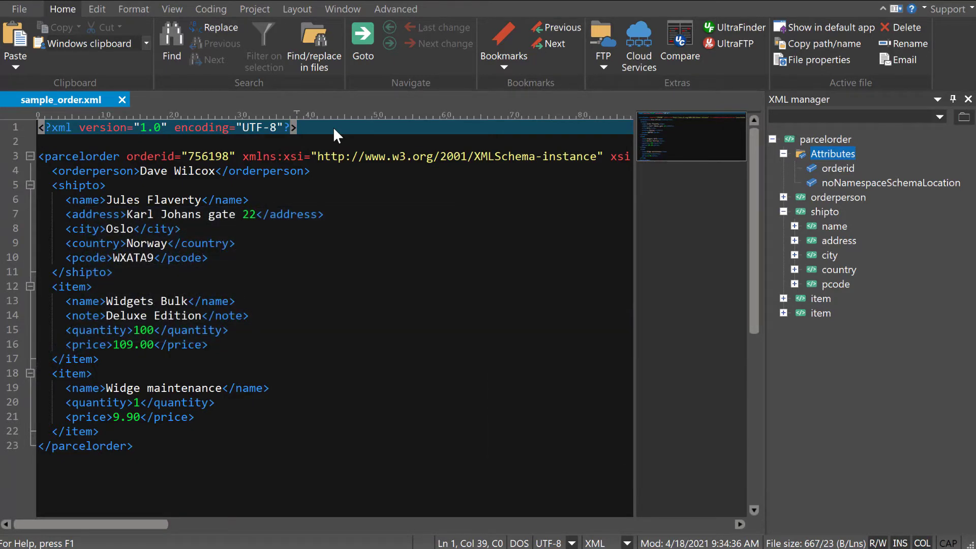
Run XML Lint on sample_order.xml against the parcelorder.xsd W3C schema.
left_click(210, 10)
left_click(628, 69)
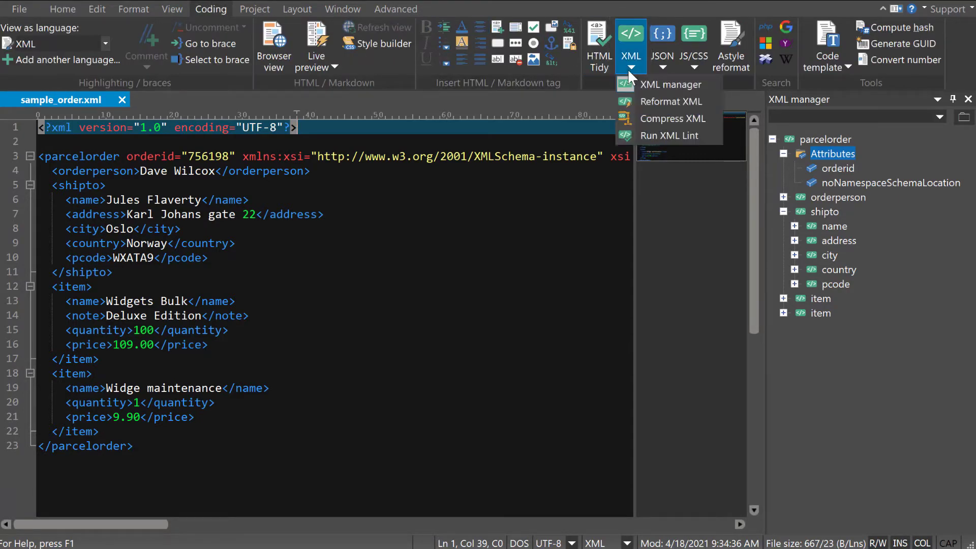
left_click(700, 135)
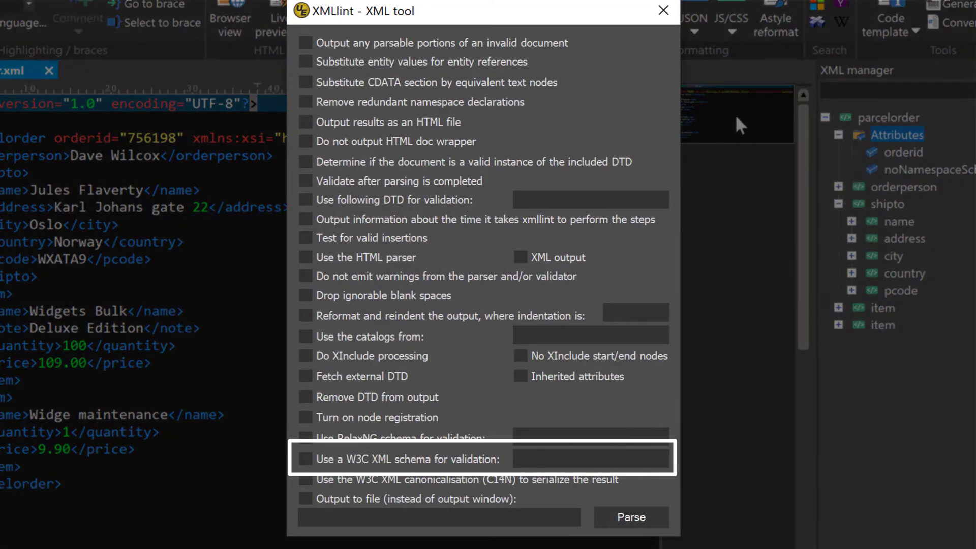
left_click(388, 465)
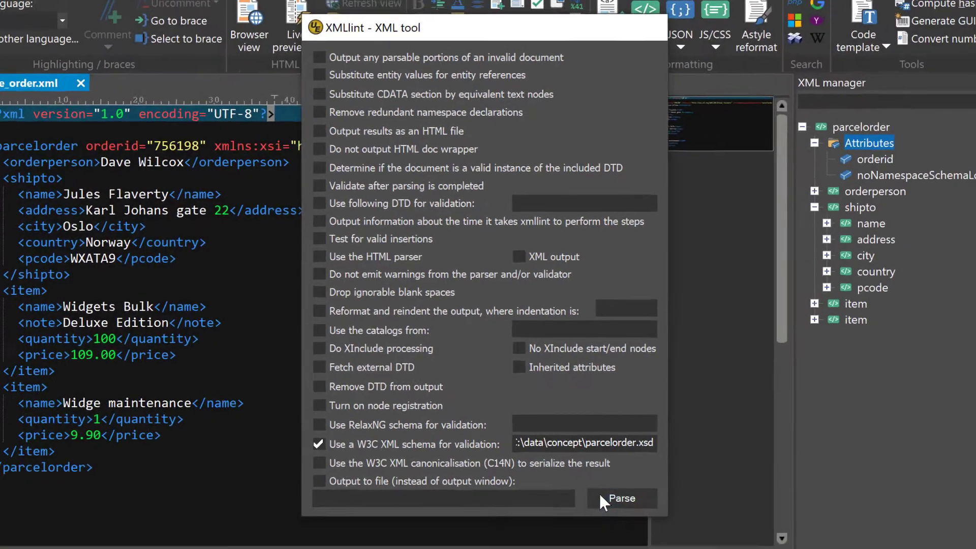
left_click(632, 517)
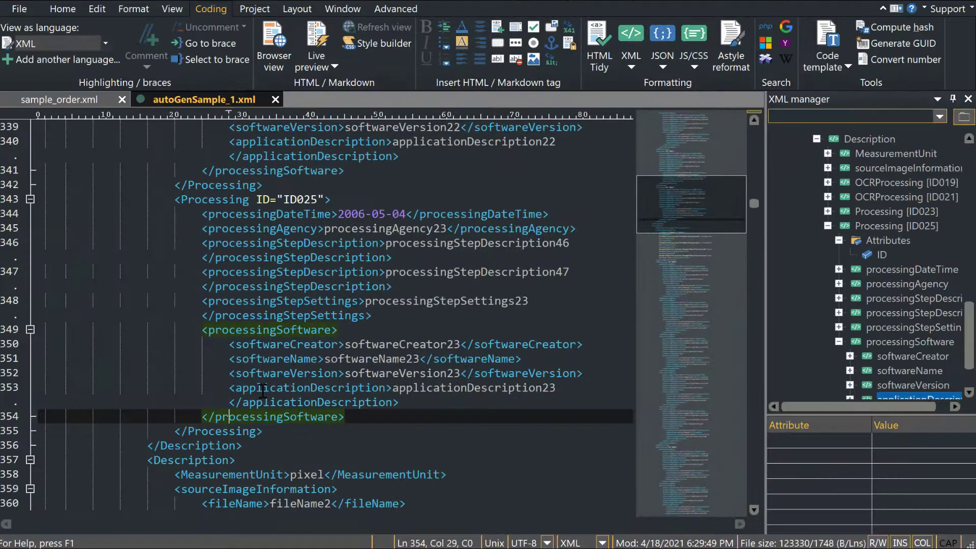
scroll(396, 375, "down", 15)
scroll(397, 375, "down", 10)
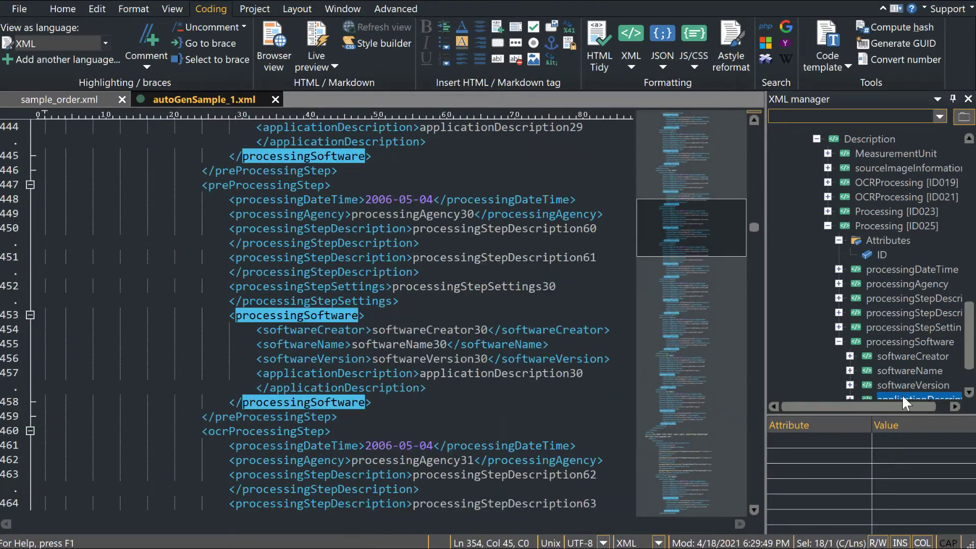
scroll(902, 394, "down", 2)
left_click(906, 228)
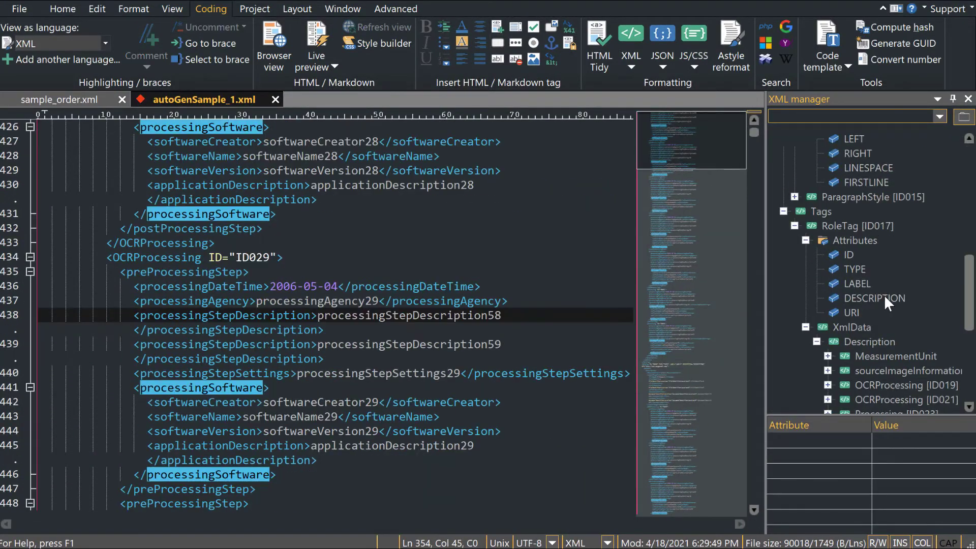